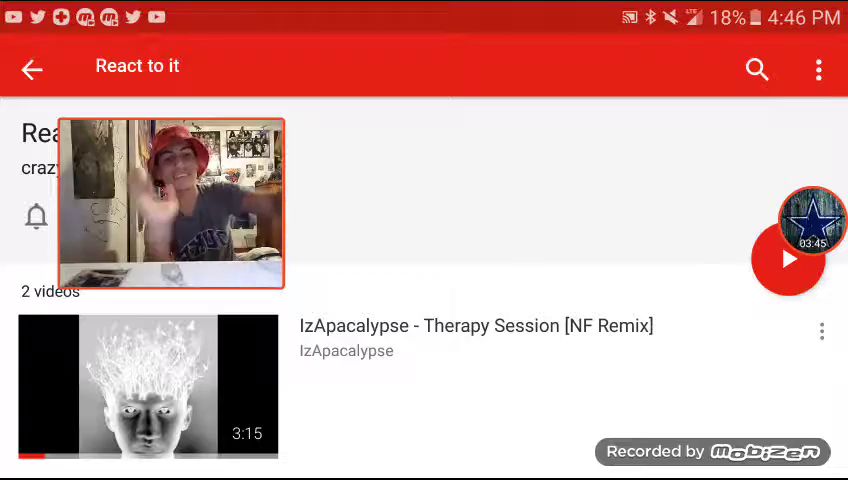
- Expand the Mobizen bubble to show its stop, pause and capture buttons
left_click(812, 220)
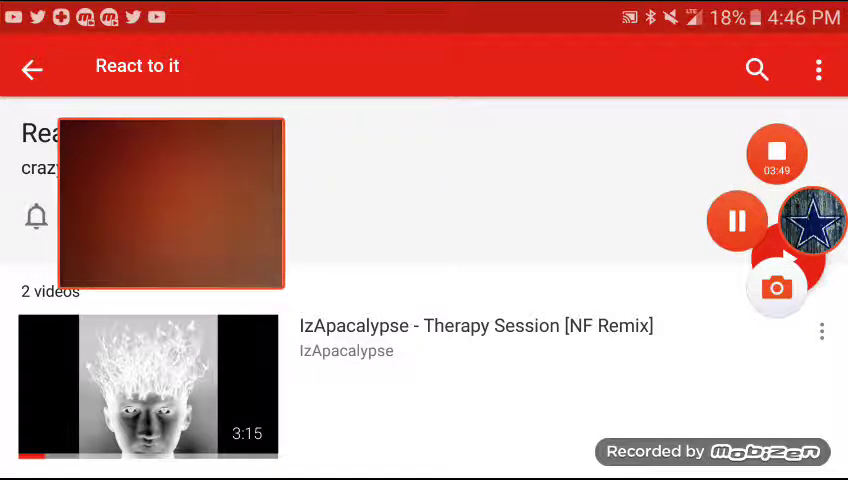